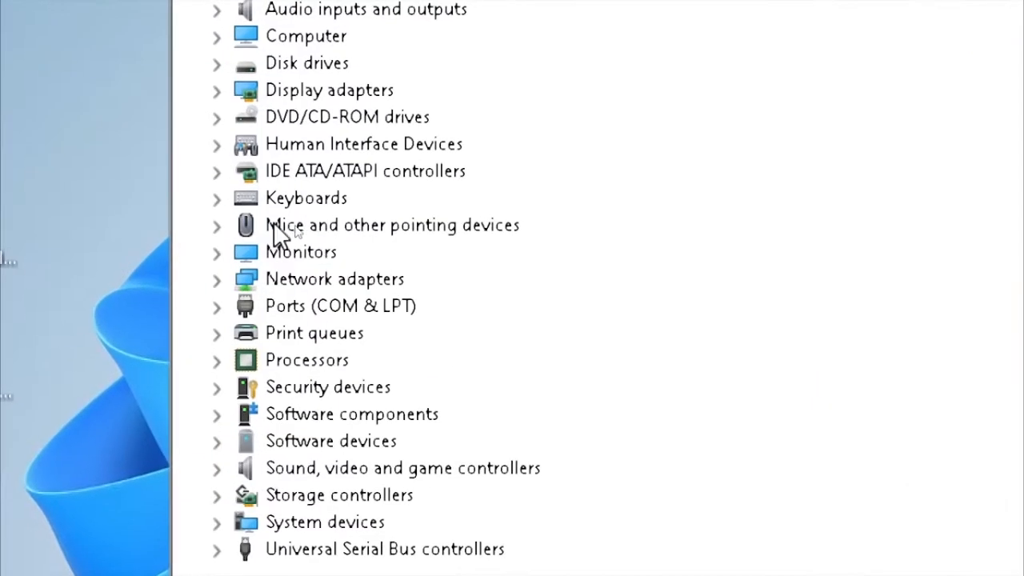
Run an automatic driver update search for the HID-compliant mouse under Mice and other pointing devices, and close Device Manager.
{"action": "left_click", "coordinate": [225, 228]}
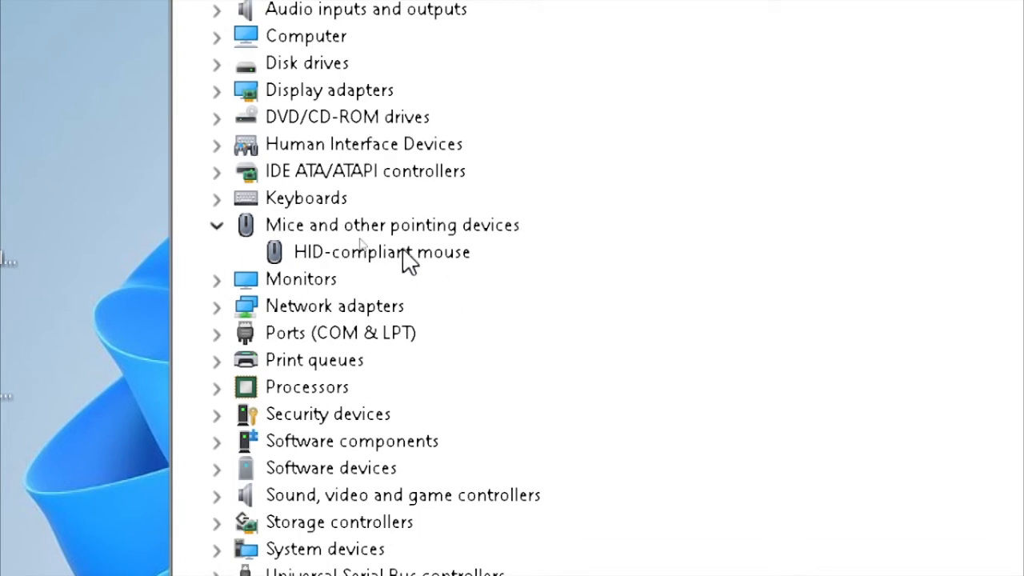
{"action": "left_click", "coordinate": [403, 252]}
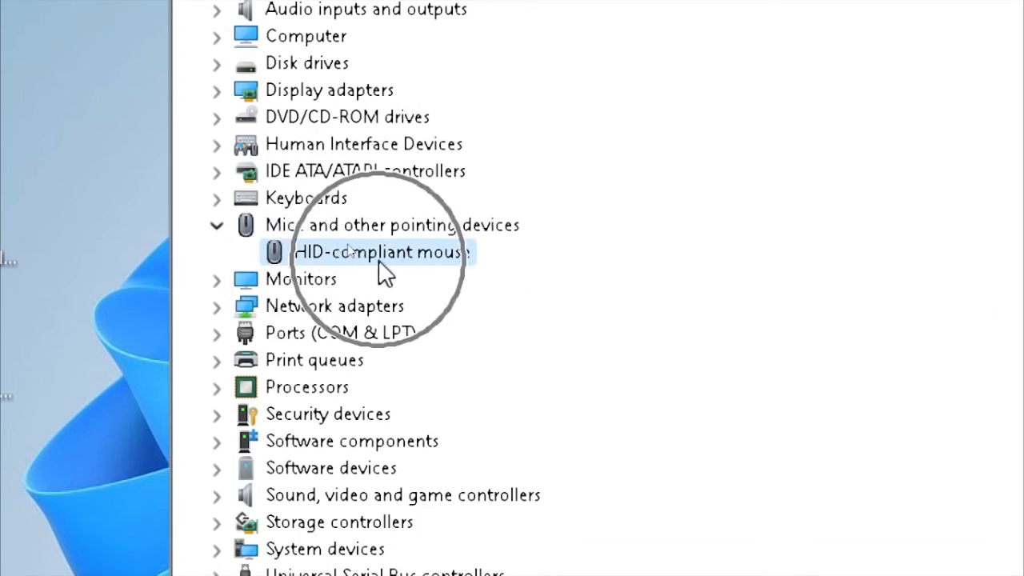
{"action": "right_click", "coordinate": [383, 257]}
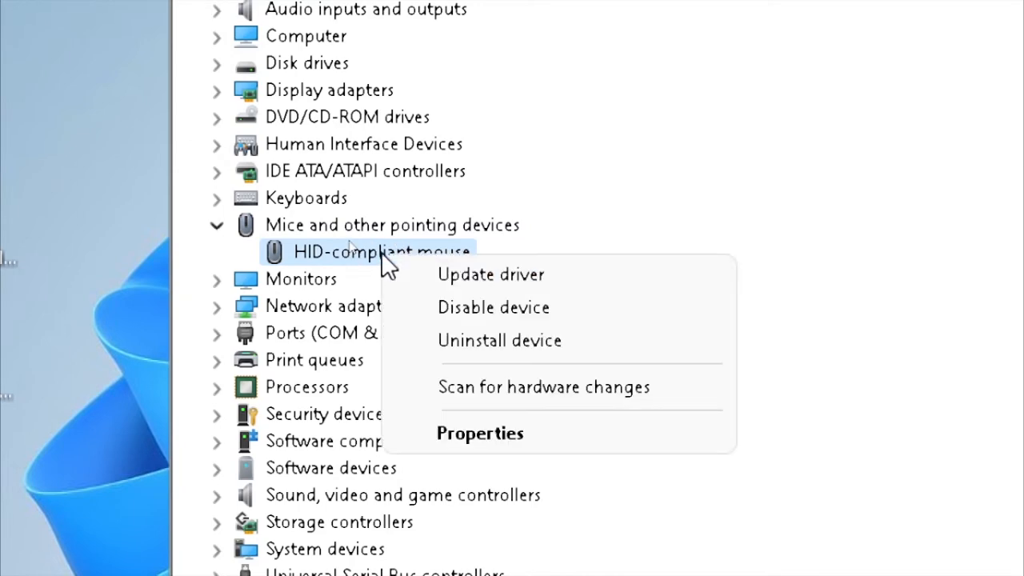
{"action": "left_click", "coordinate": [510, 273]}
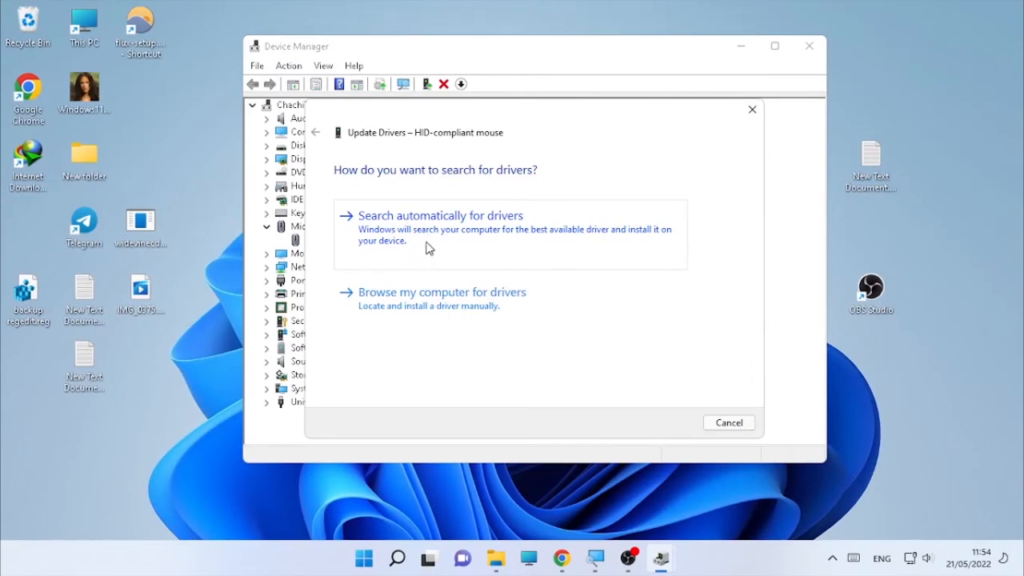
{"action": "left_click", "coordinate": [446, 230]}
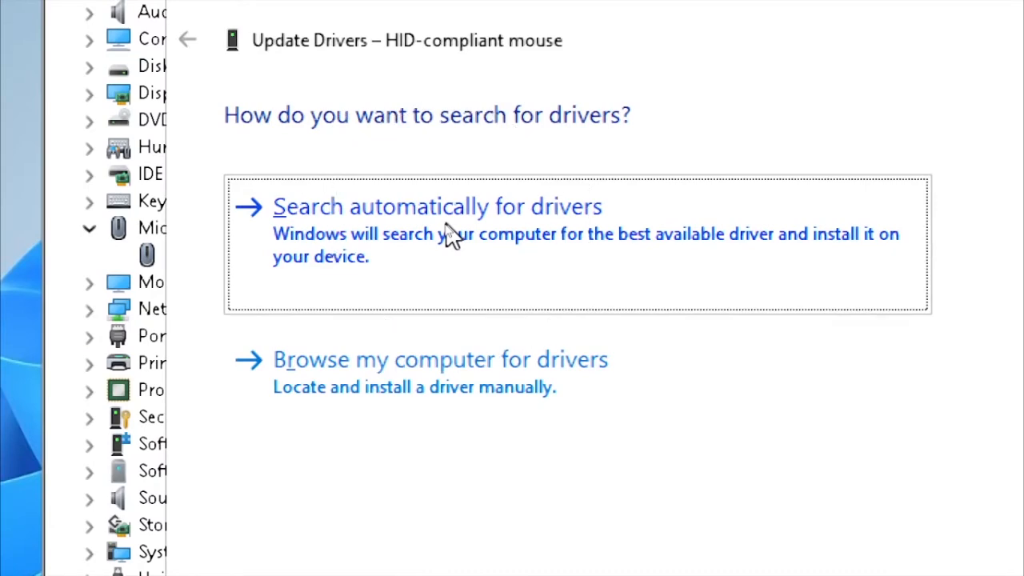
{"action": "key", "text": "ctrl"}
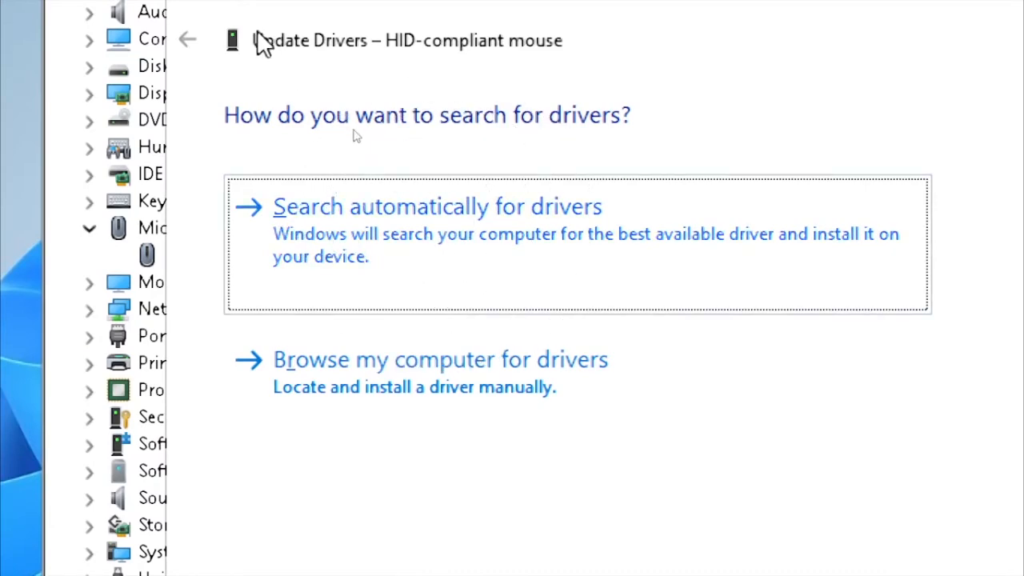
{"action": "key", "text": "ctrl"}
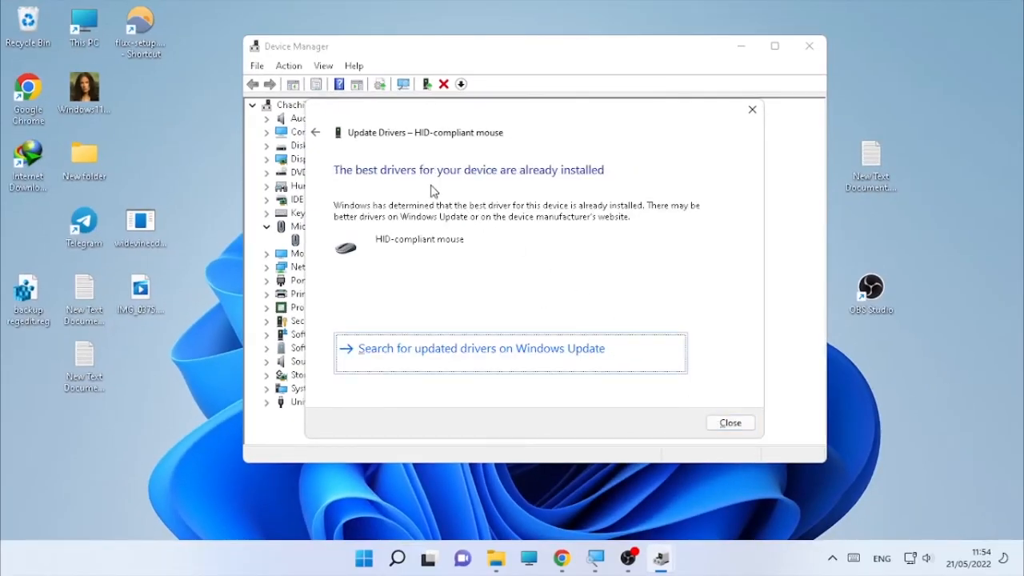
{"action": "scroll", "coordinate": [430, 185], "scroll_direction": "up", "scroll_amount": 1}
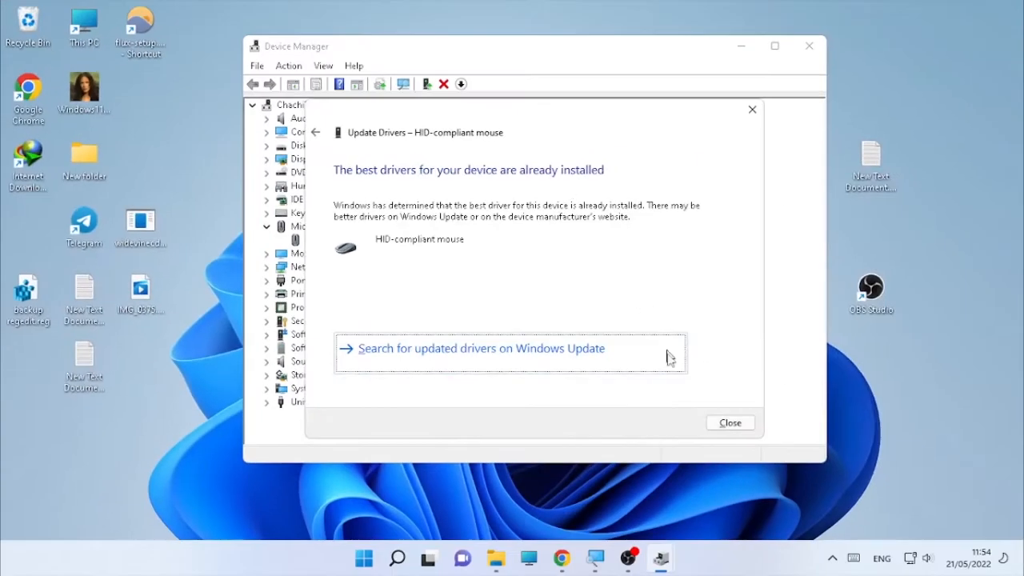
{"action": "left_click", "coordinate": [730, 424]}
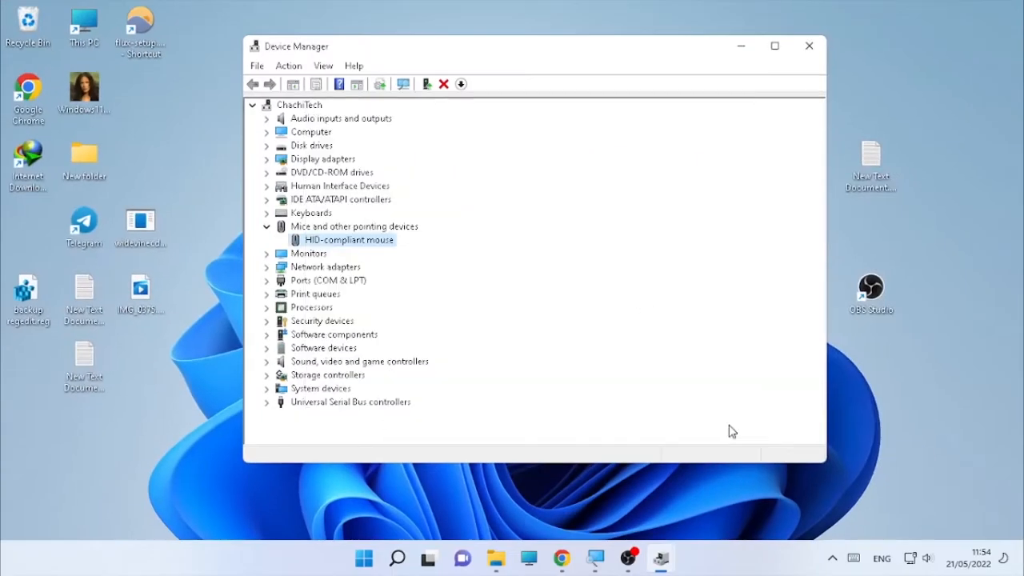
{"action": "left_click", "coordinate": [809, 46]}
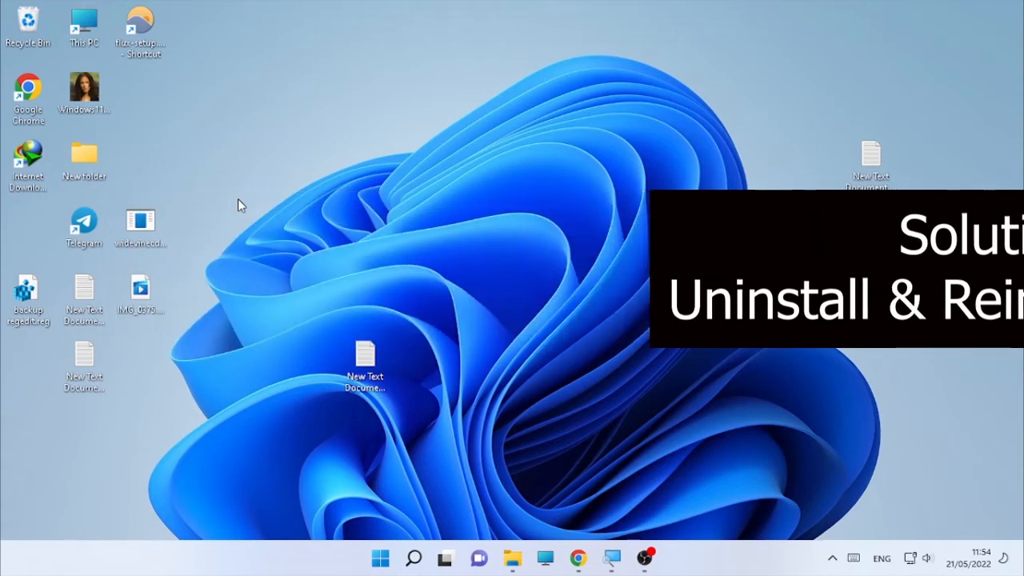
Search Windows for "device manager" and open Device Manager.
{"action": "left_click", "coordinate": [409, 561]}
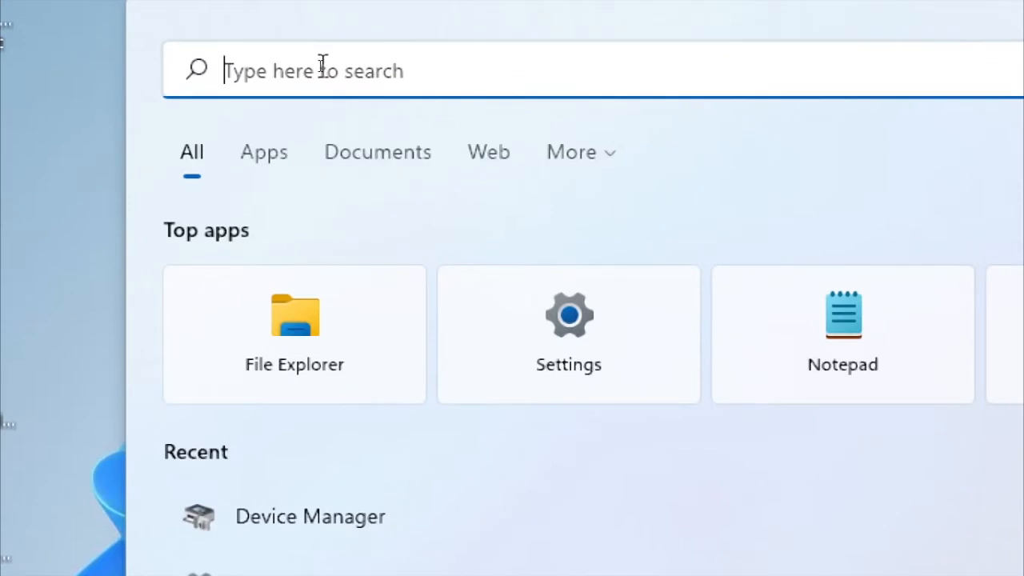
{"action": "type", "text": "device manager"}
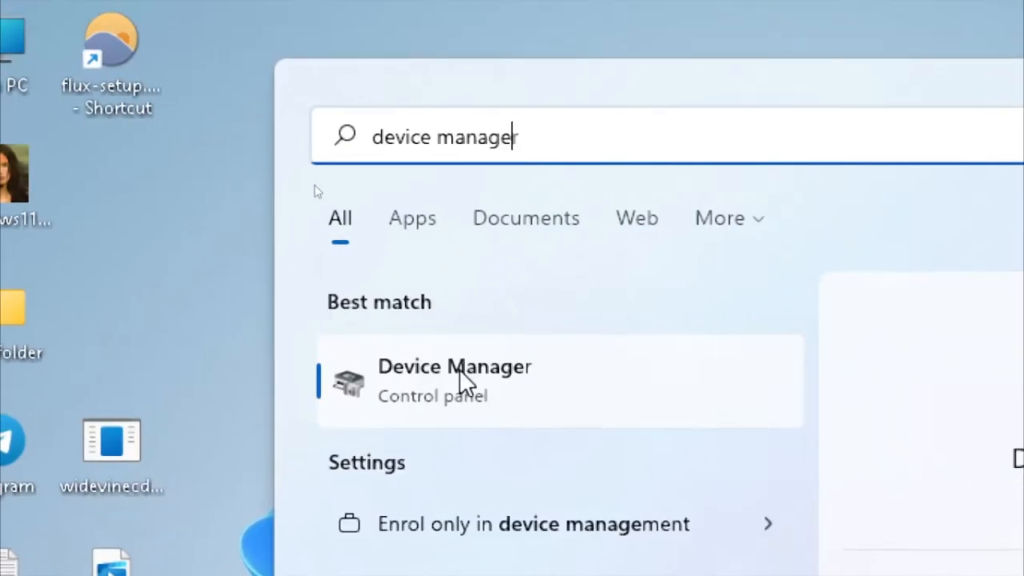
{"action": "left_click", "coordinate": [313, 311]}
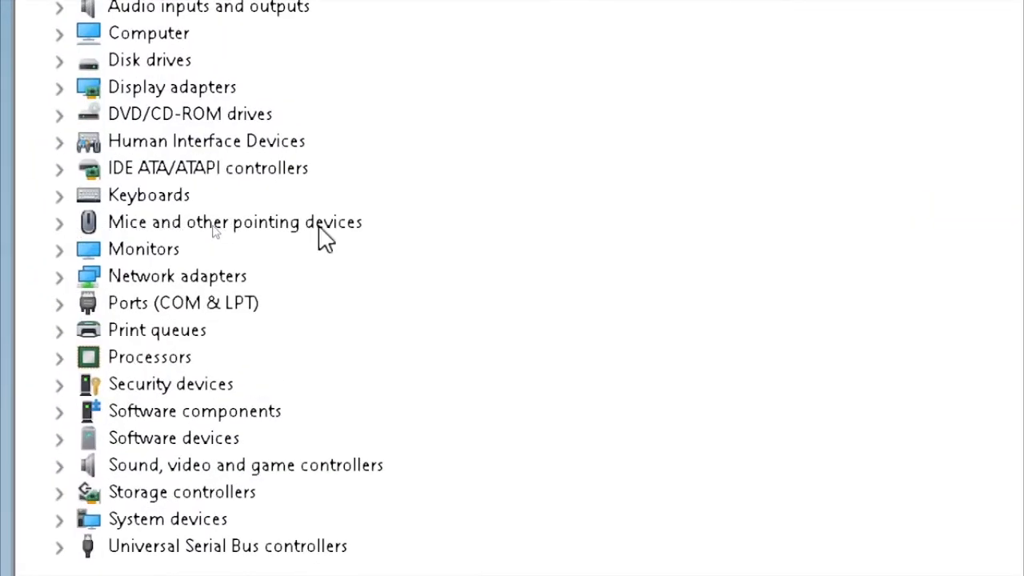
Uninstall the HID-compliant mouse device under Mice and other pointing devices, and close Device Manager.
{"action": "left_click", "coordinate": [60, 223]}
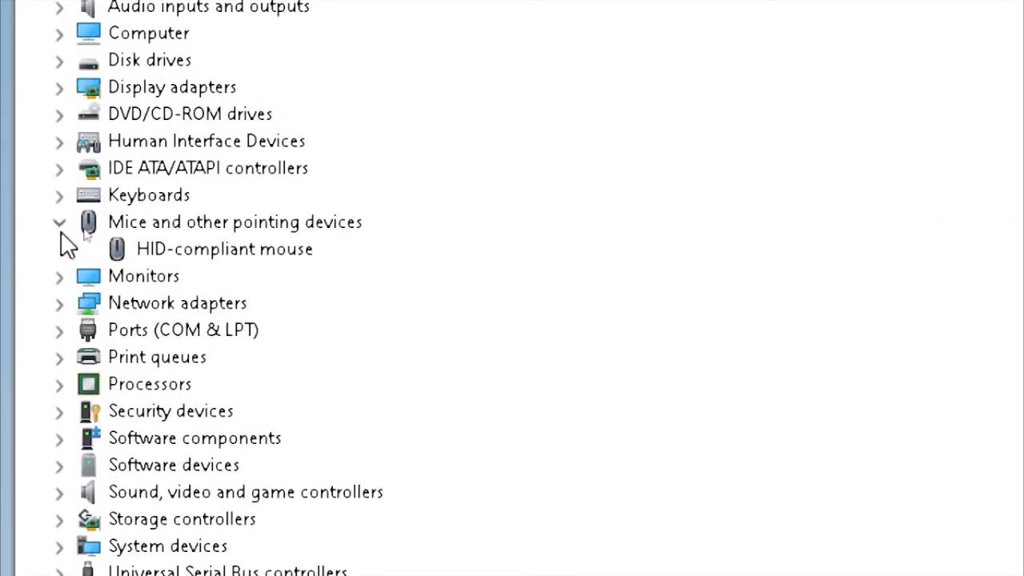
{"action": "right_click", "coordinate": [230, 254]}
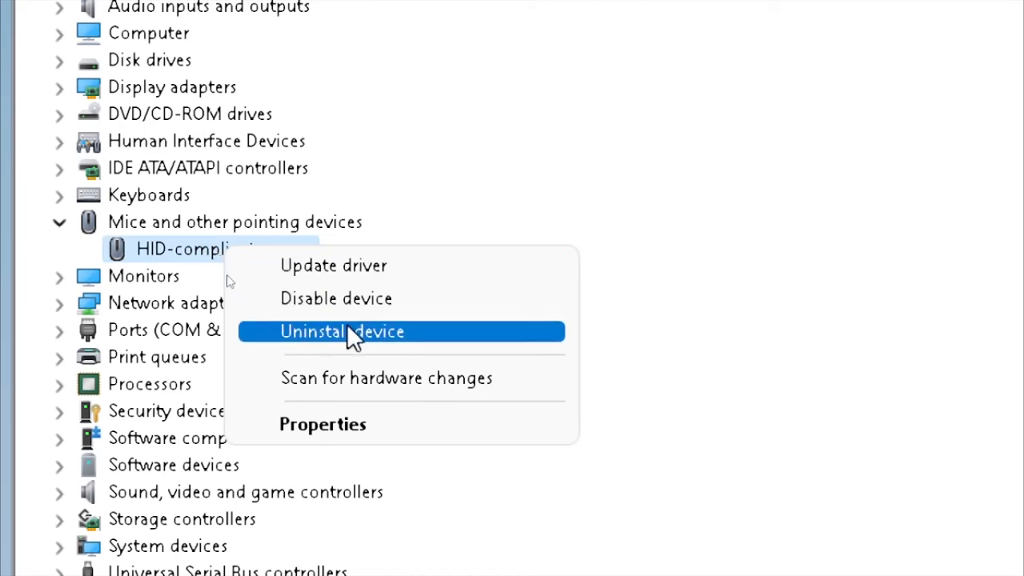
{"action": "left_click", "coordinate": [349, 330]}
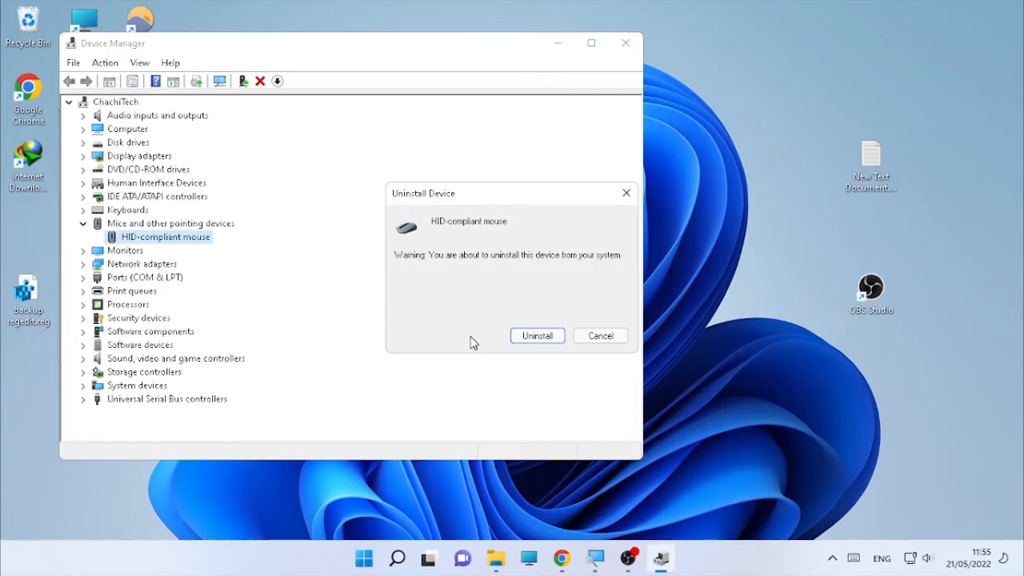
{"action": "left_click", "coordinate": [538, 341]}
{"action": "left_click", "coordinate": [536, 336]}
{"action": "left_click", "coordinate": [625, 42]}
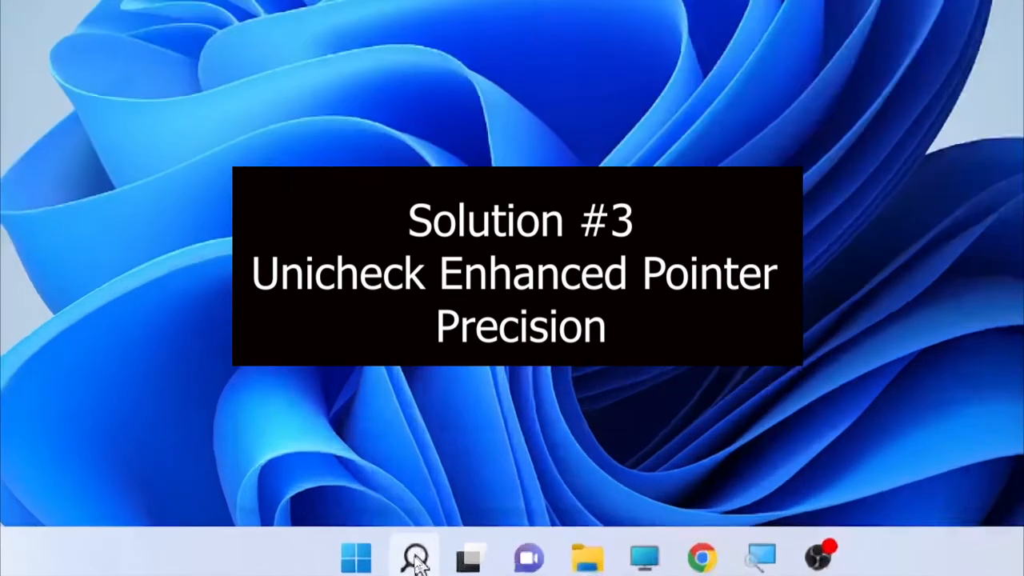
Search Windows for "control", open Control Panel and set its items to view by Large icons.
{"action": "mouse_move", "coordinate": [415, 558]}
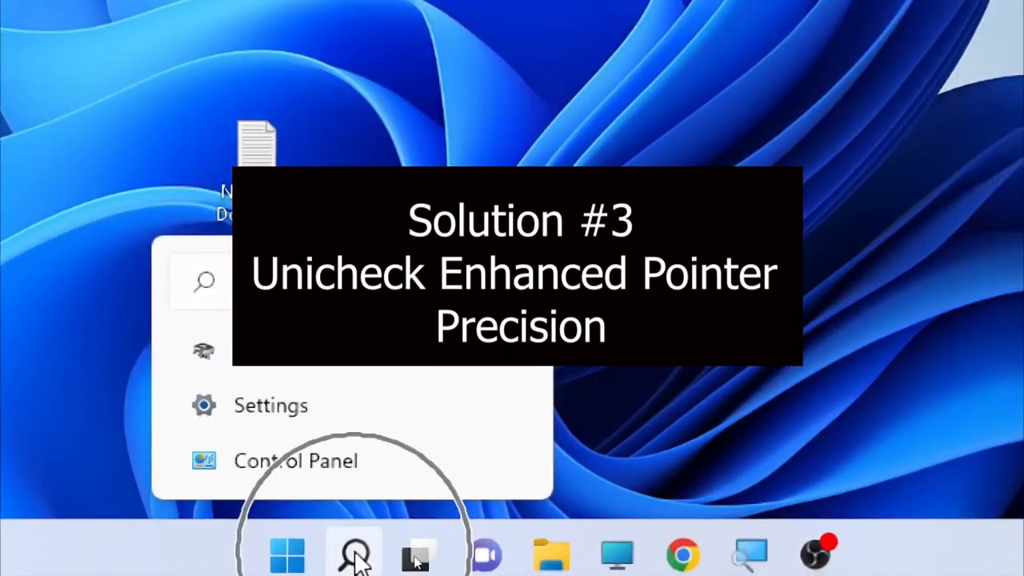
{"action": "left_click", "coordinate": [138, 543]}
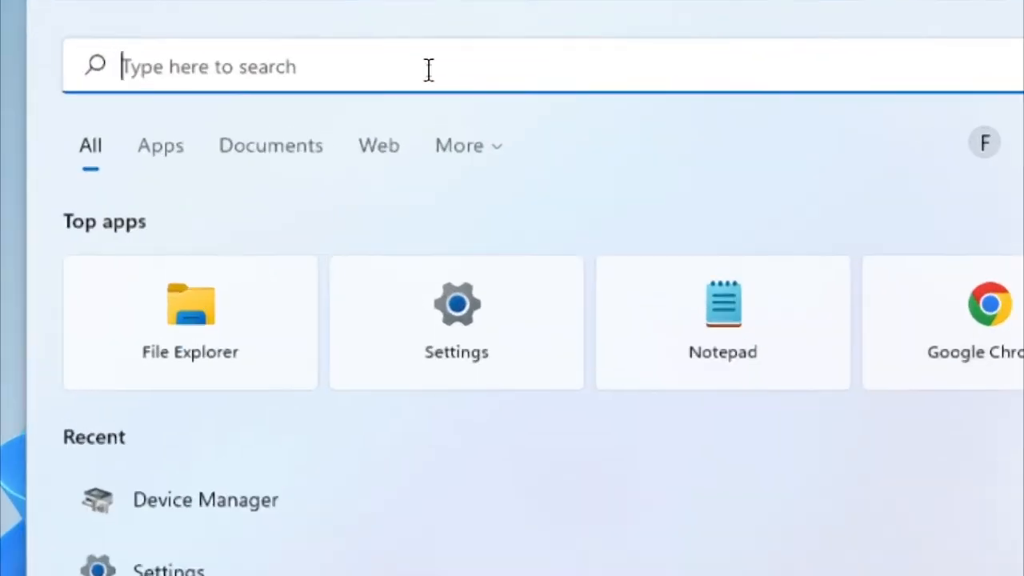
{"action": "type", "text": "cont"}
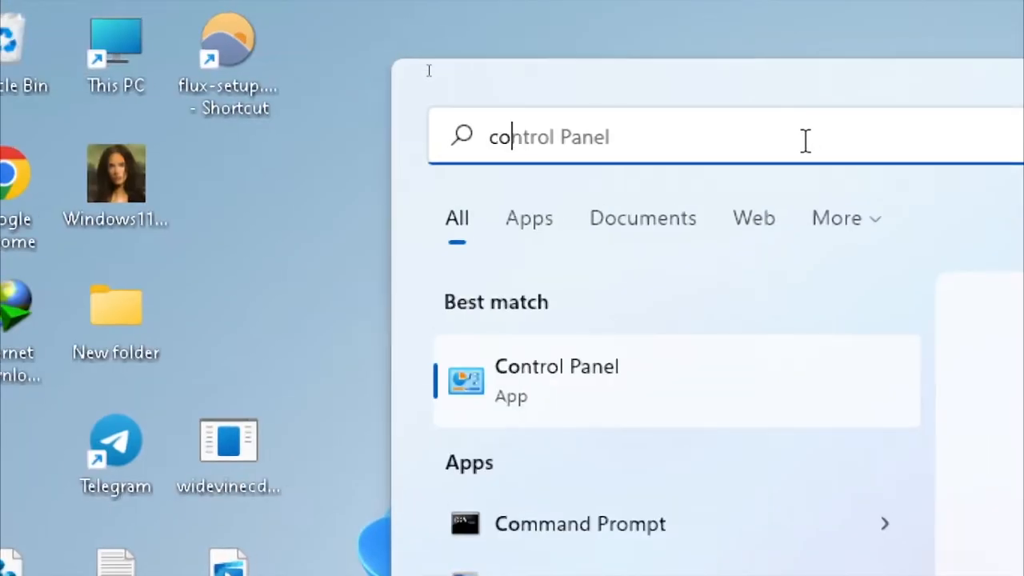
{"action": "type", "text": "rol"}
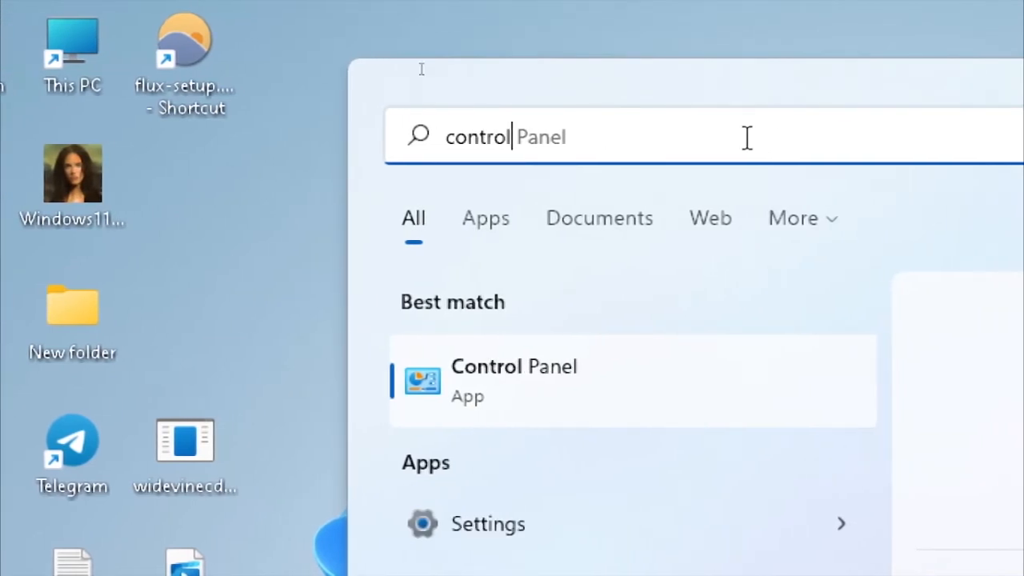
{"action": "left_click", "coordinate": [567, 369]}
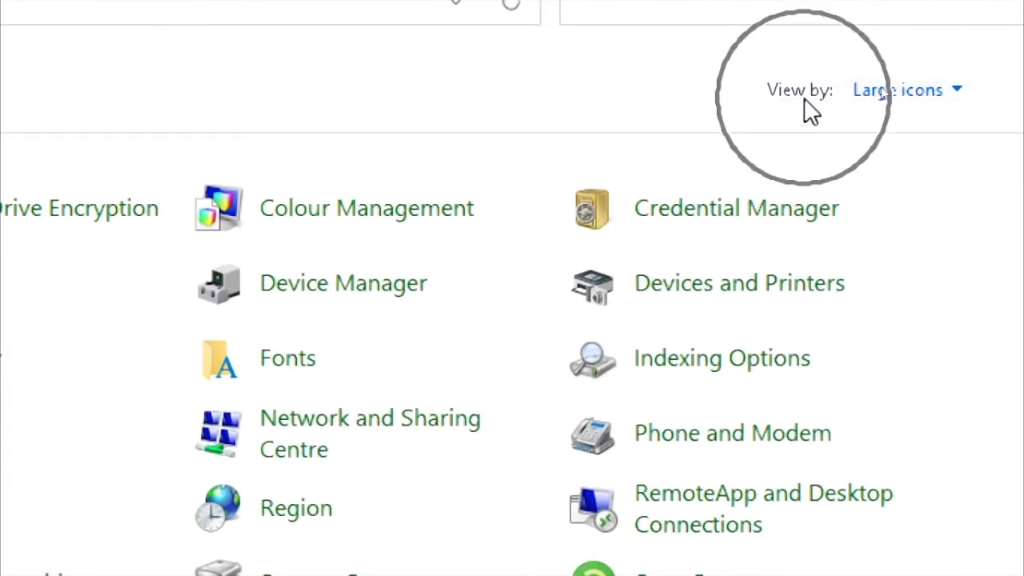
{"action": "left_click", "coordinate": [959, 91]}
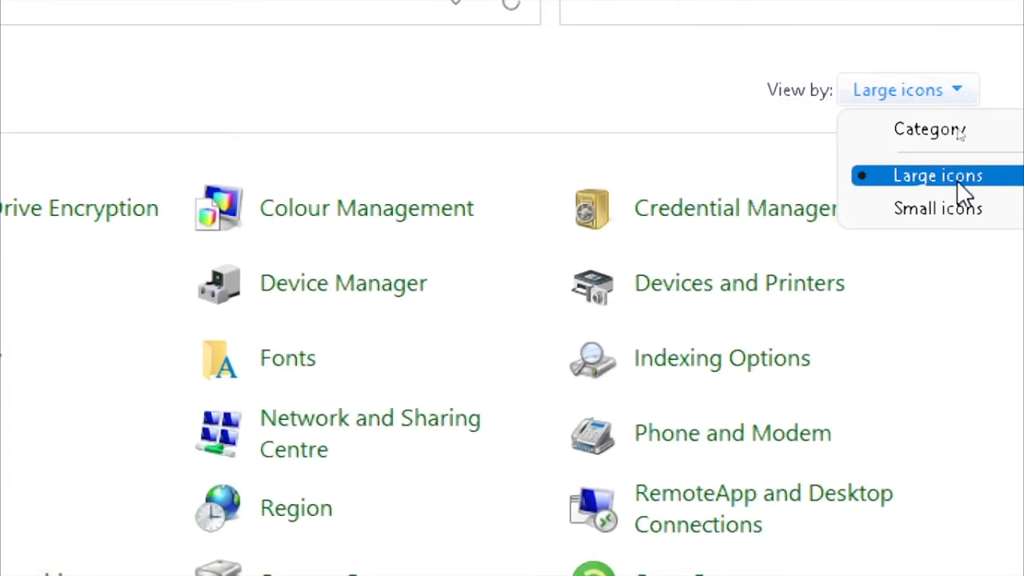
{"action": "left_click", "coordinate": [957, 180]}
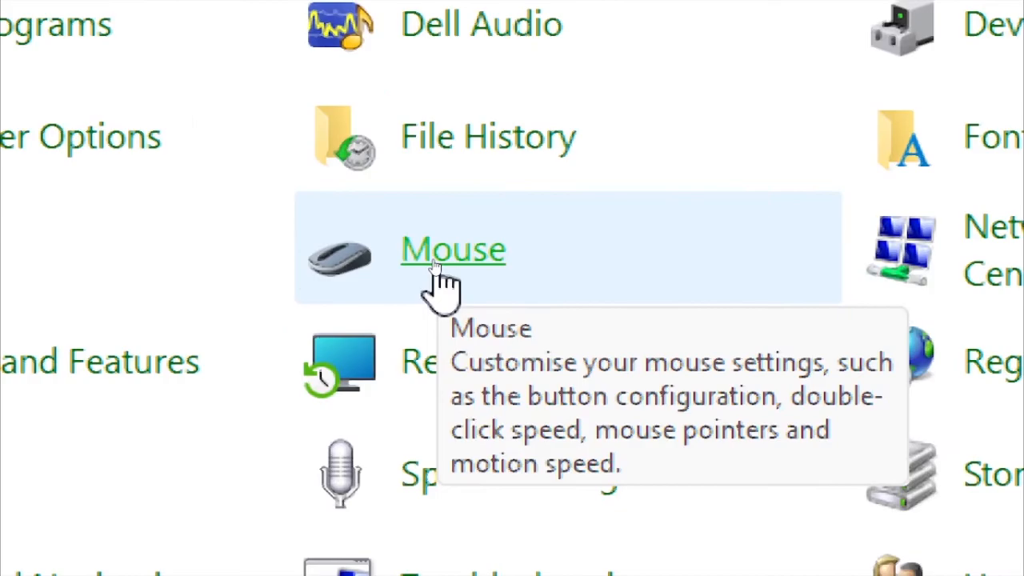
Turn off Enhance pointer precision in the mouse's pointer options, apply the change and close Control Panel.
{"action": "left_click", "coordinate": [434, 261]}
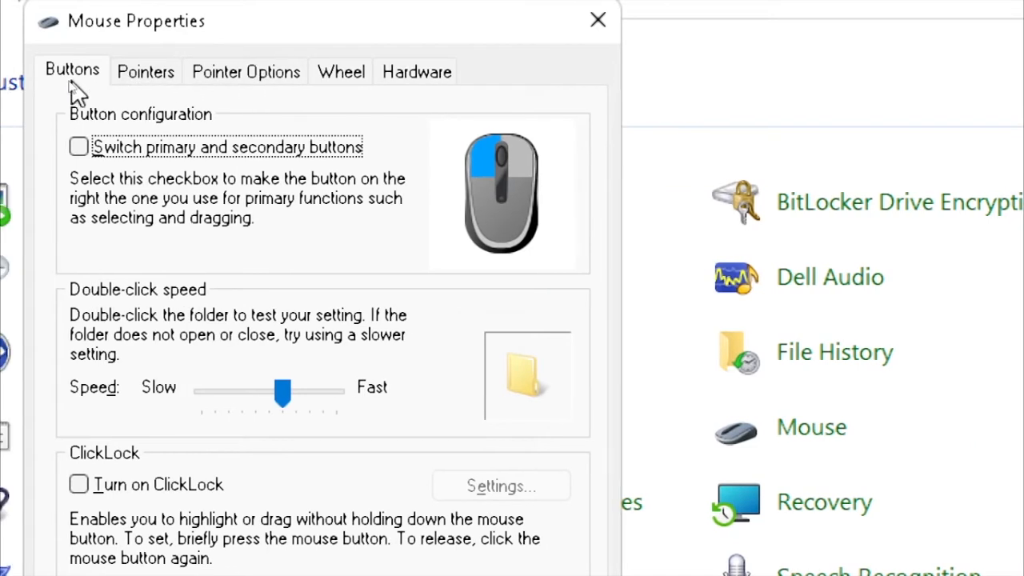
{"action": "left_click", "coordinate": [256, 67]}
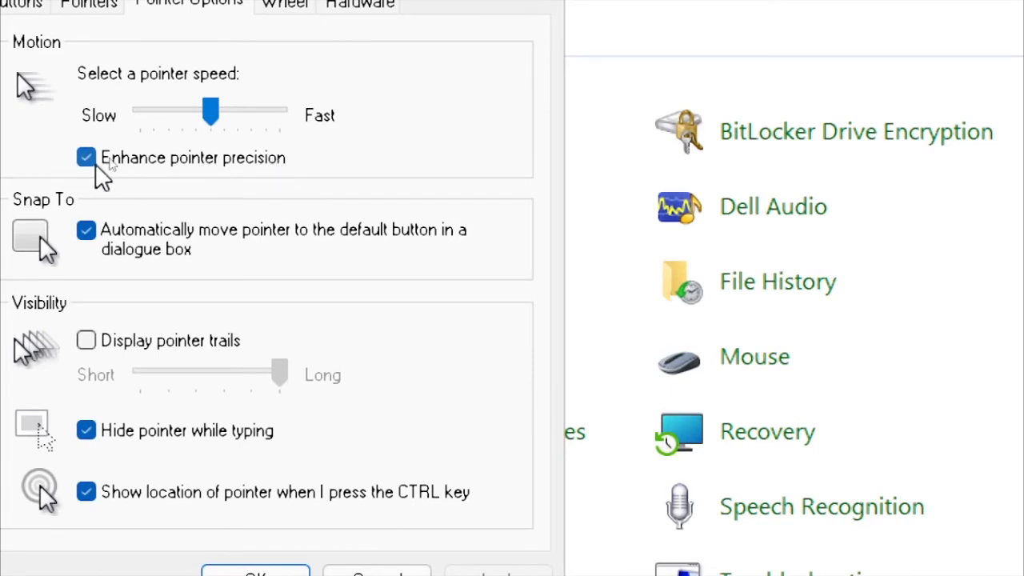
{"action": "key", "text": "ctrl"}
{"action": "left_click", "coordinate": [90, 160]}
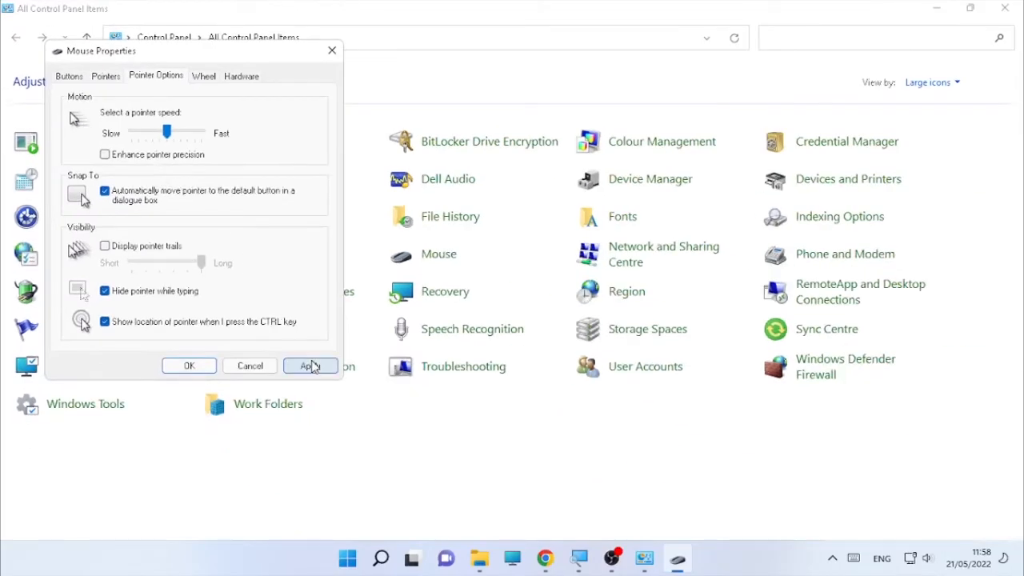
{"action": "key", "text": "ctrl"}
{"action": "left_click", "coordinate": [312, 367]}
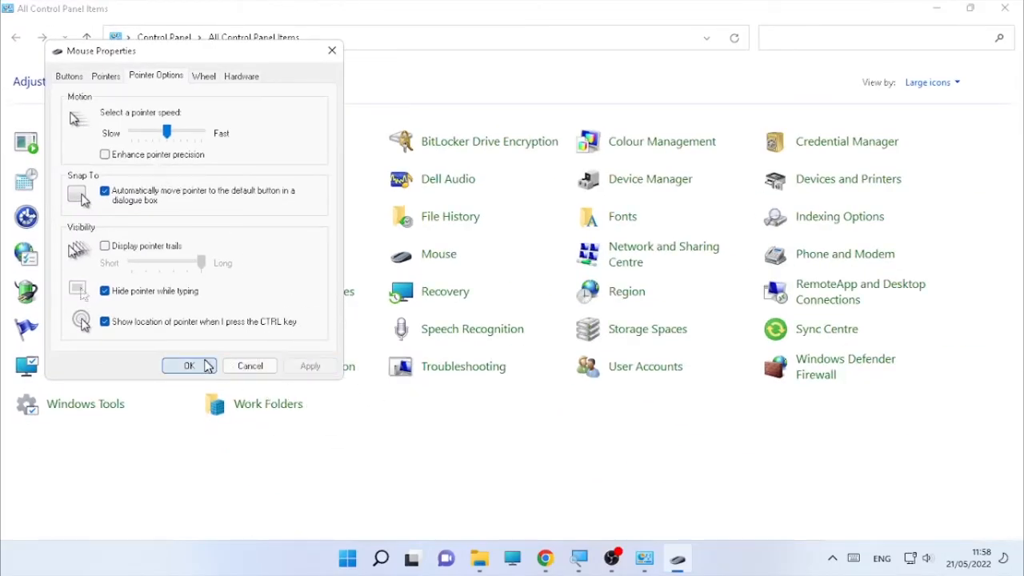
{"action": "key", "text": "ctrl"}
{"action": "left_click", "coordinate": [204, 365]}
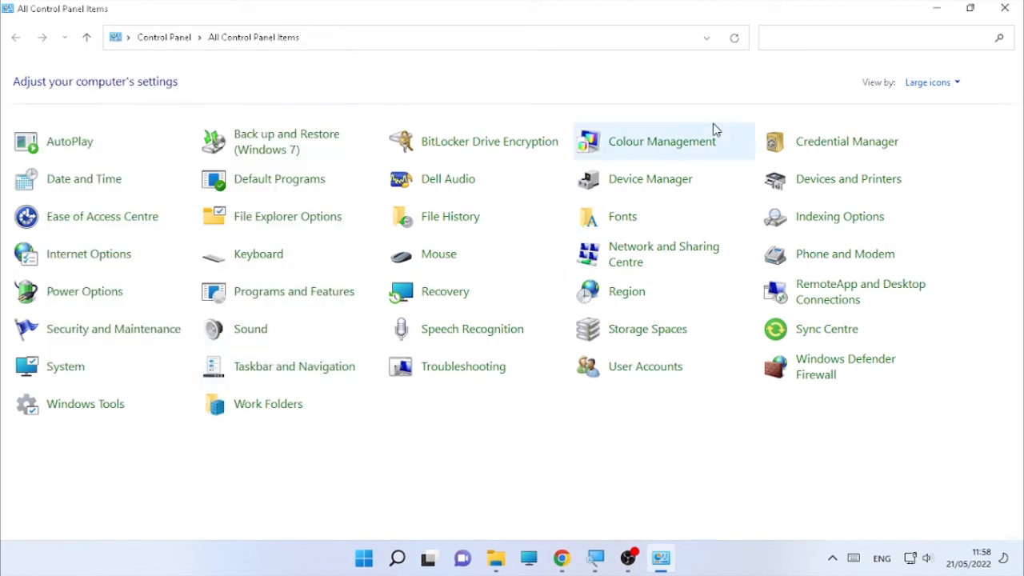
{"action": "key", "text": "ctrl"}
{"action": "left_click", "coordinate": [1004, 8]}
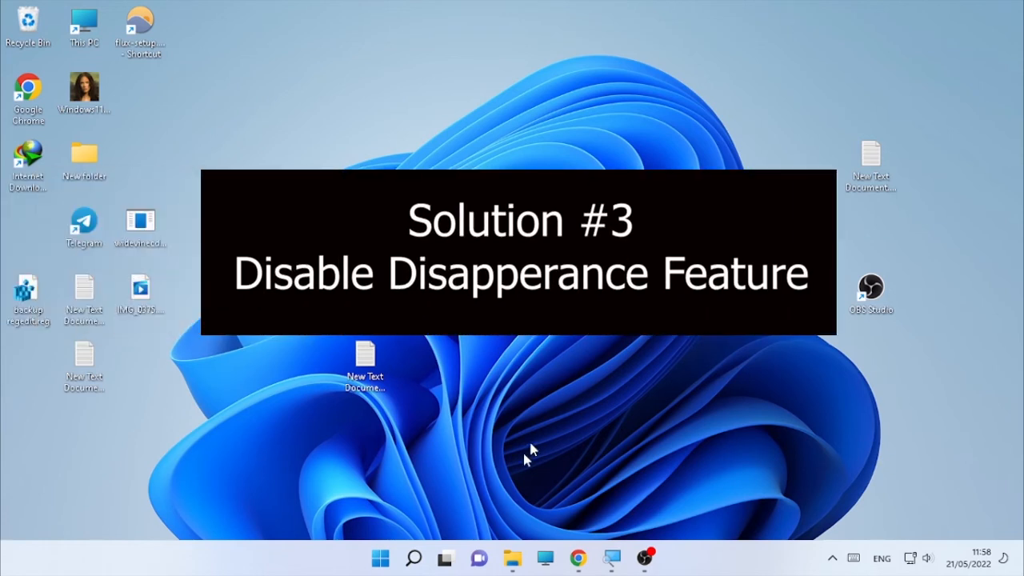
Search Windows for "control panel" and open Control Panel.
{"action": "mouse_move", "coordinate": [416, 558]}
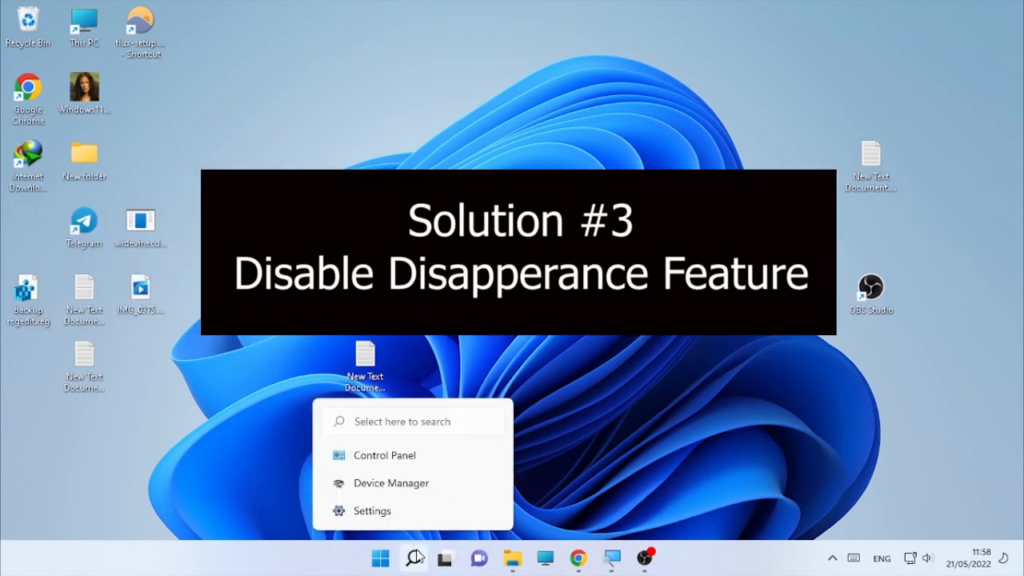
{"action": "left_click", "coordinate": [414, 557]}
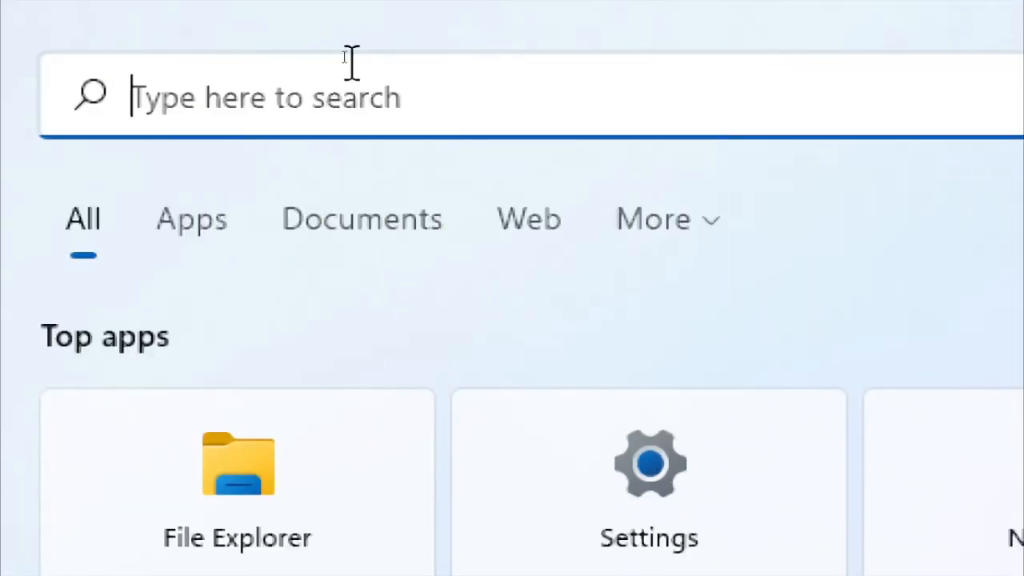
{"action": "type", "text": "control panel"}
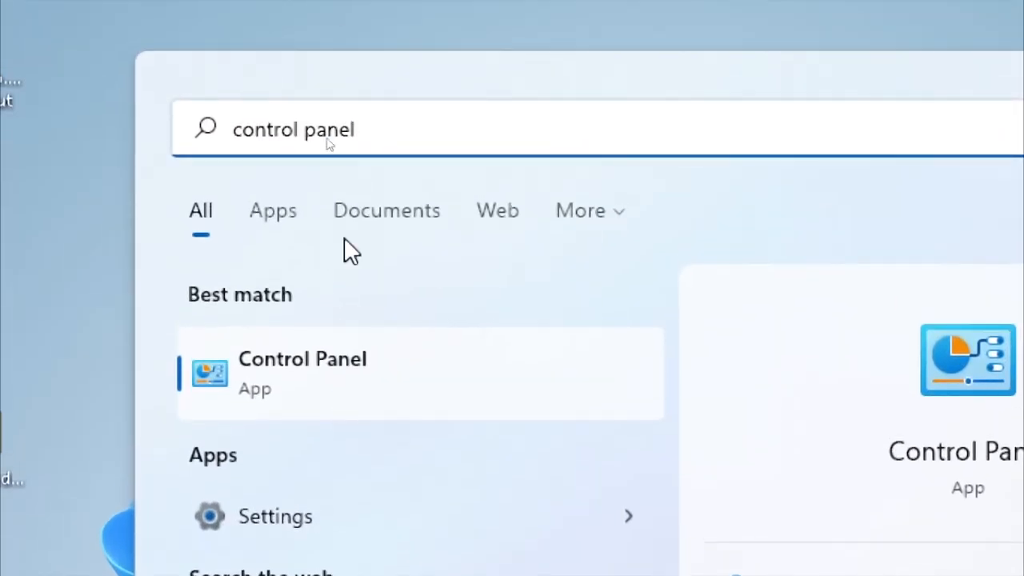
{"action": "left_click", "coordinate": [344, 285]}
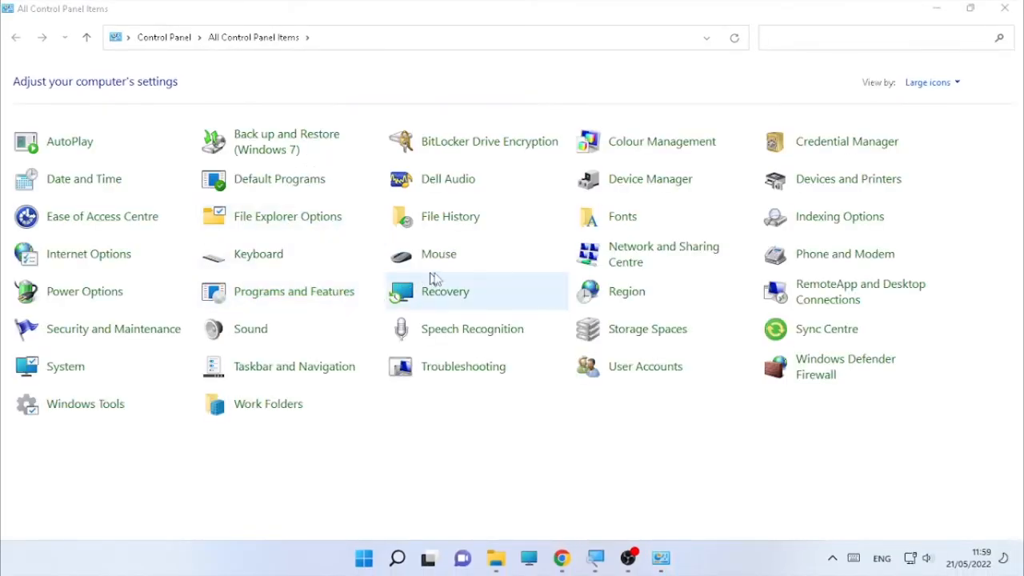
Turn off Hide pointer while typing in the mouse's pointer options, apply the change and close Control Panel.
{"action": "left_click", "coordinate": [441, 258]}
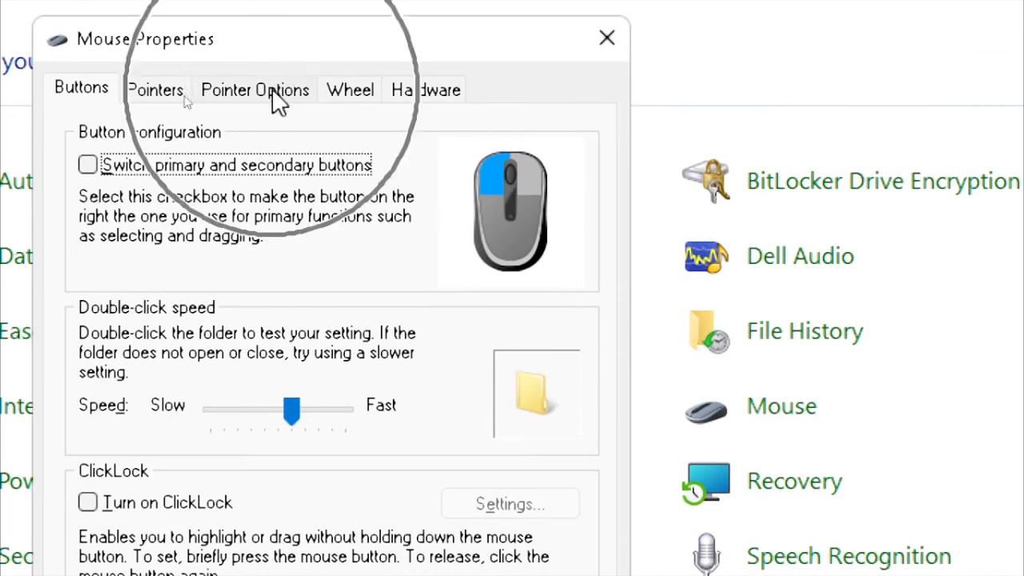
{"action": "left_click", "coordinate": [272, 90]}
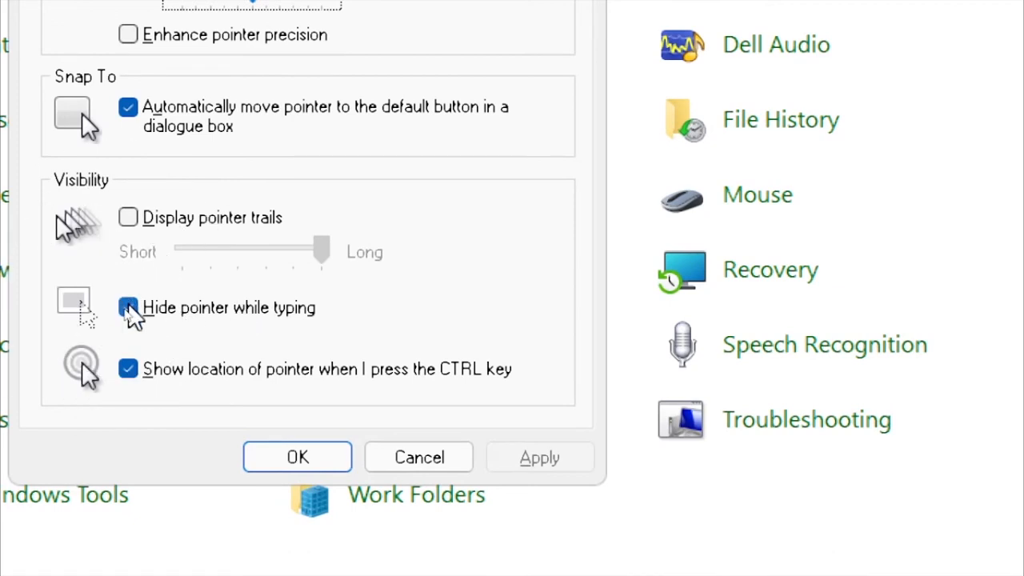
{"action": "left_click", "coordinate": [129, 308]}
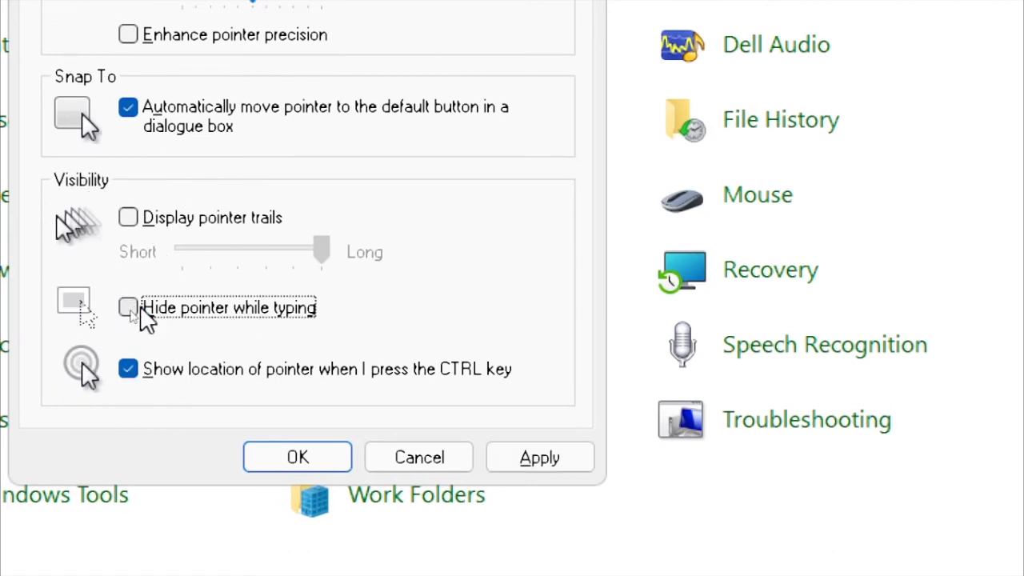
{"action": "left_click", "coordinate": [569, 457]}
{"action": "left_click", "coordinate": [291, 457]}
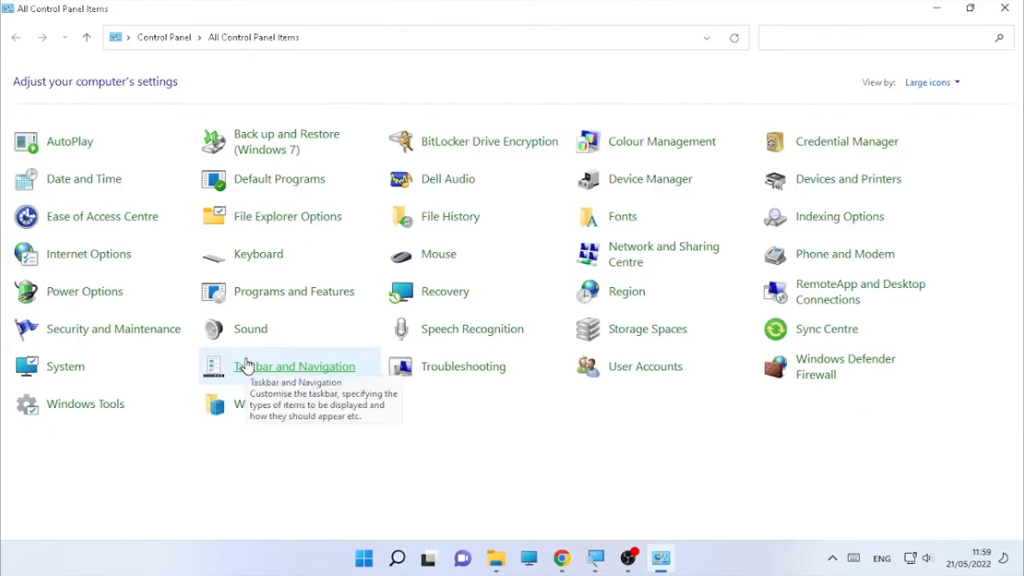
{"action": "left_click", "coordinate": [1004, 8]}
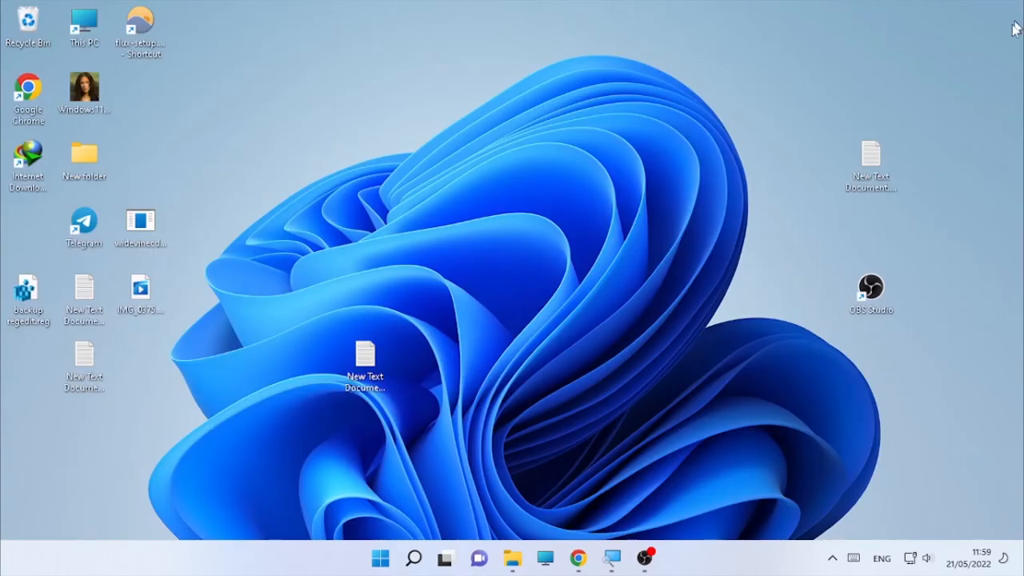